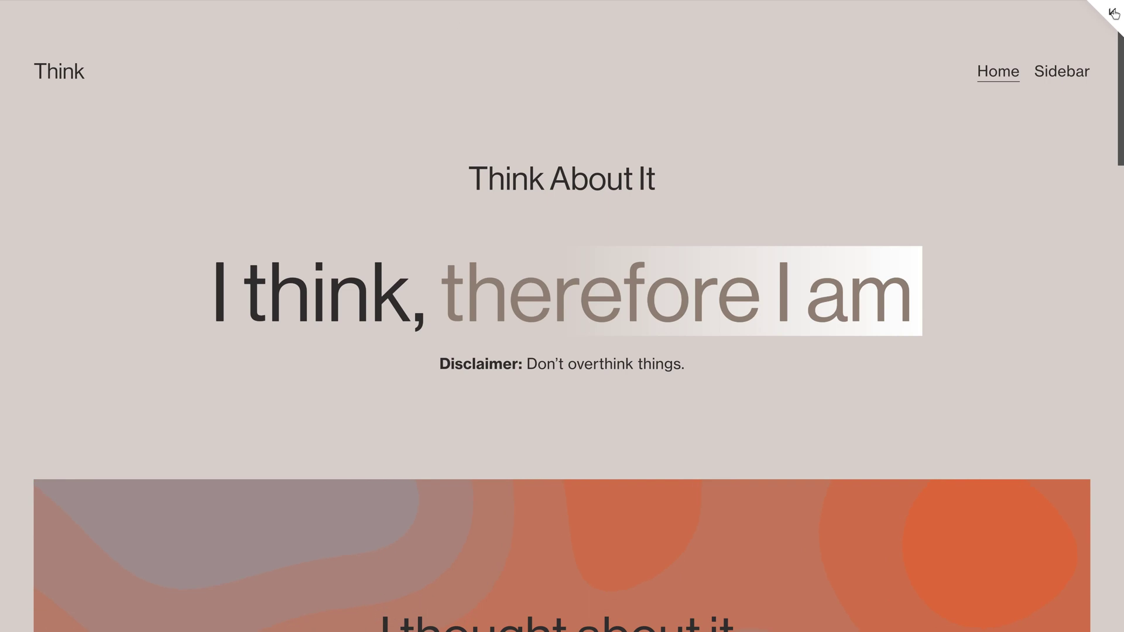
- Enable the announcement bar under Marketing so 'About / Contact' shows above the Think homepage
click(1113, 12)
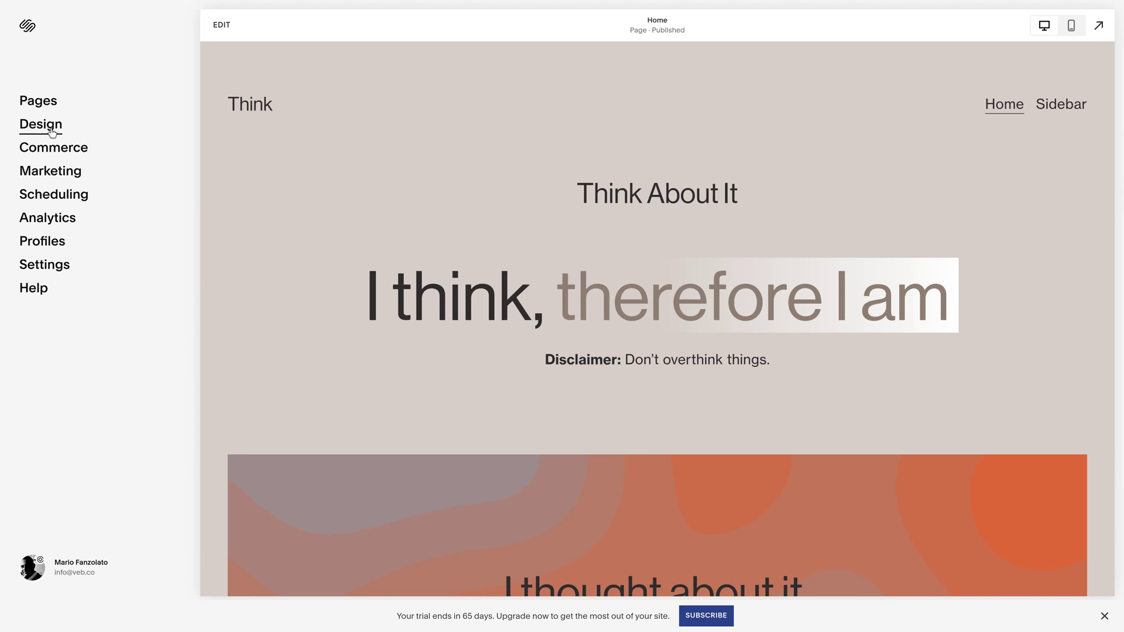
click(50, 170)
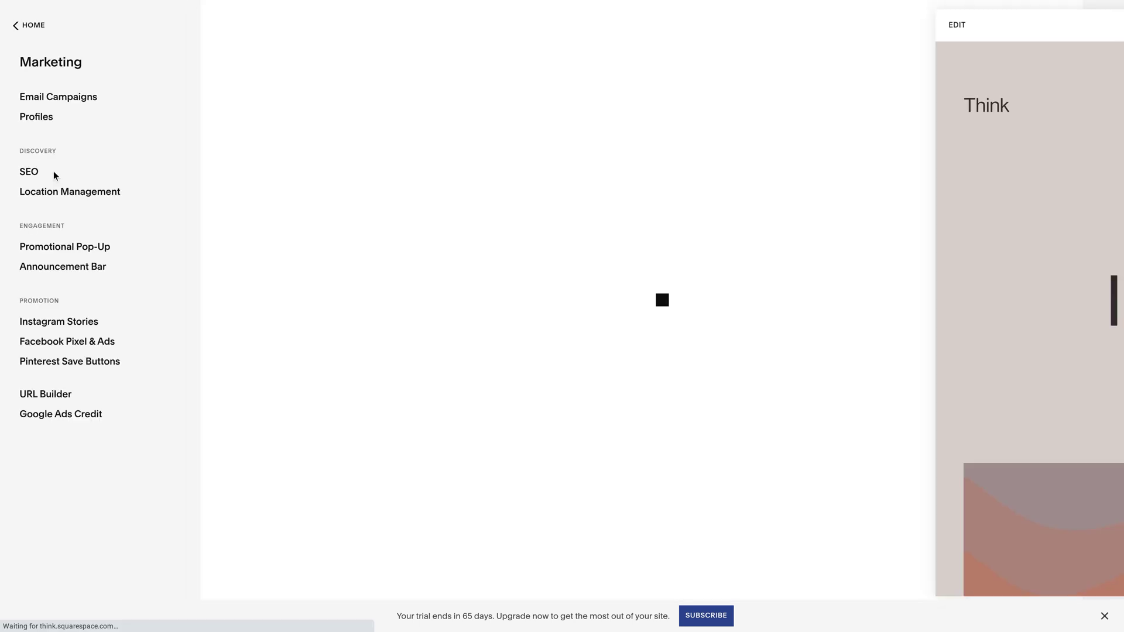
click(50, 269)
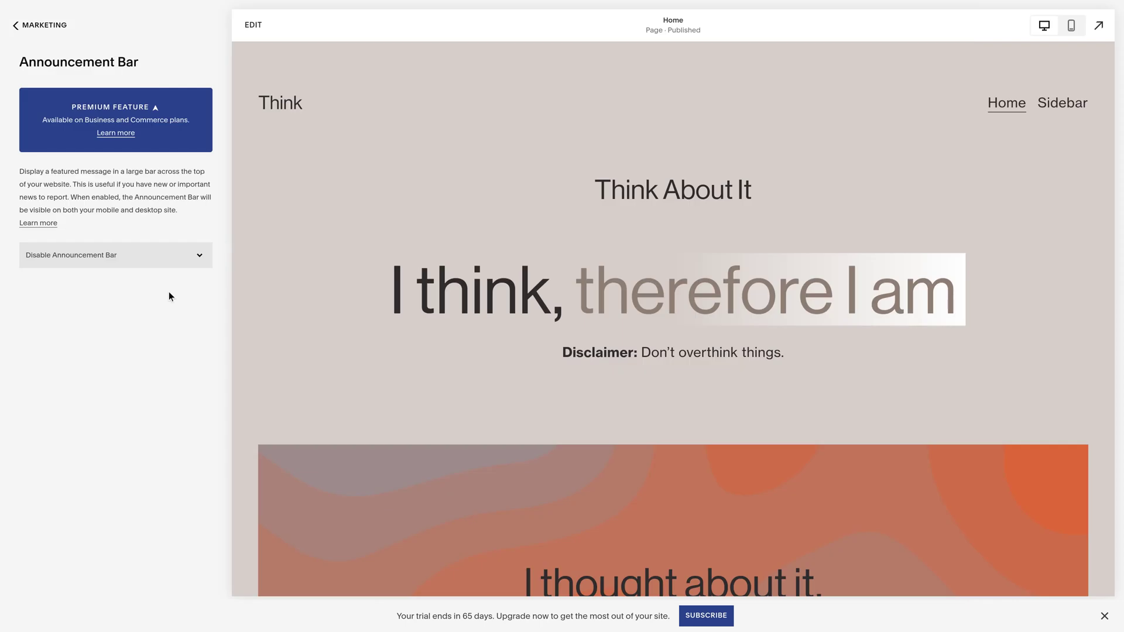
click(175, 256)
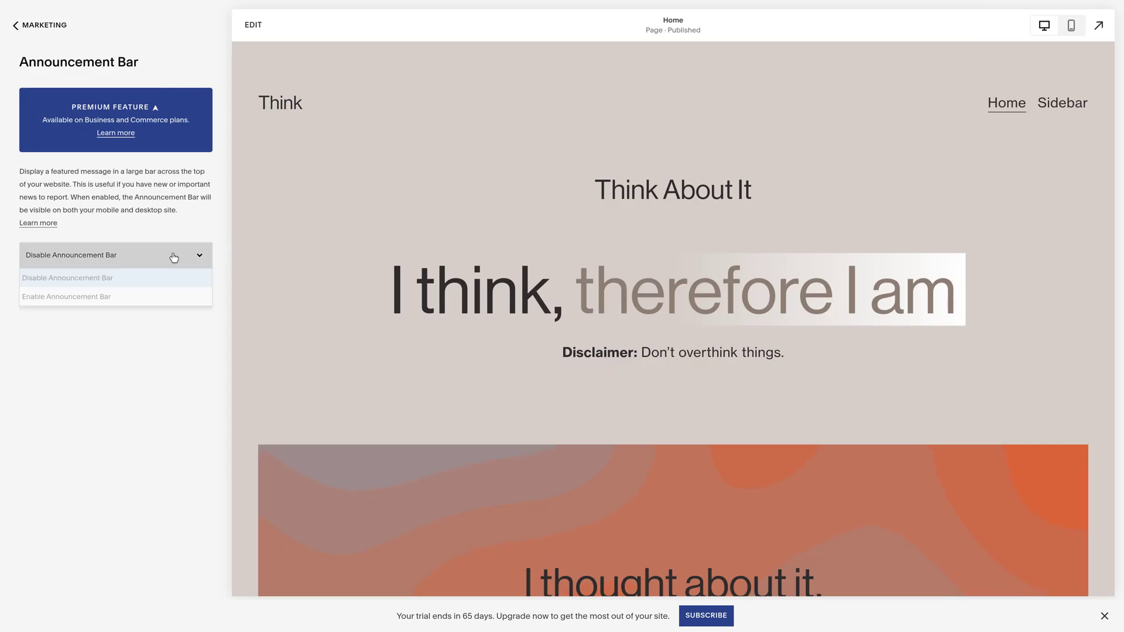
click(86, 297)
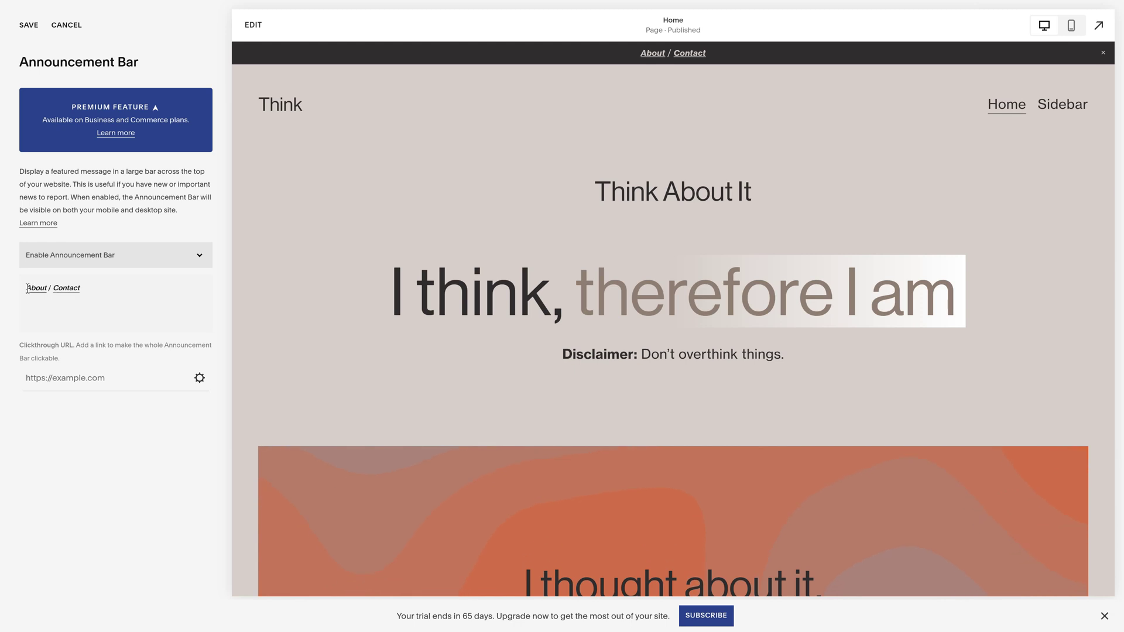
- Remove bold and italic from 'About' and 'Contact' so the announcement reads plain 'About / Contact'
double_click(36, 288)
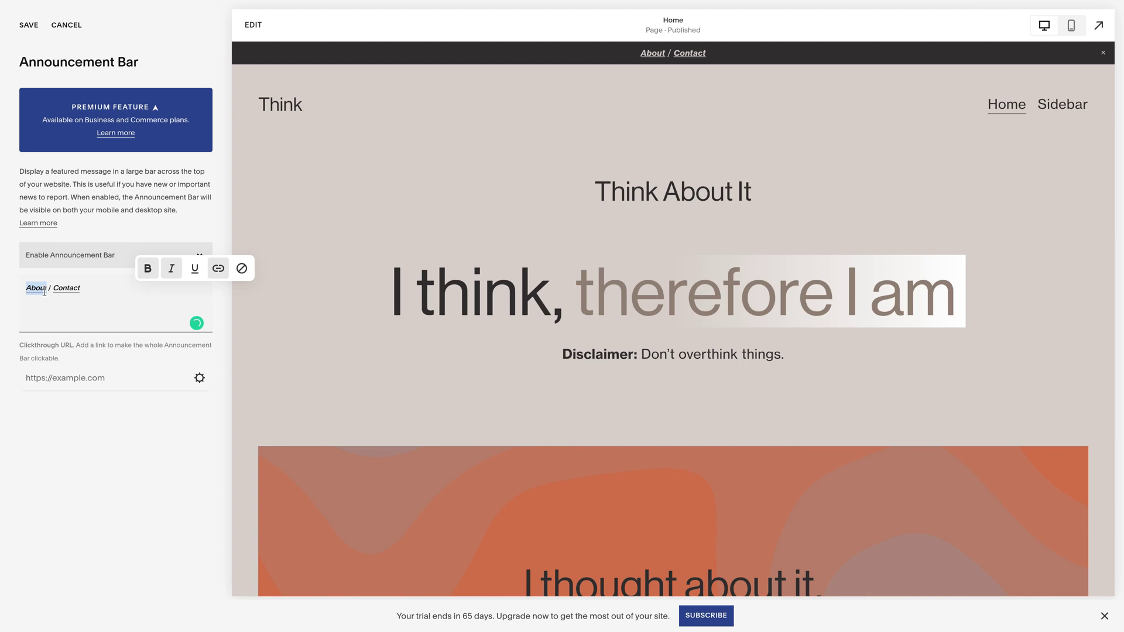
click(147, 269)
click(172, 270)
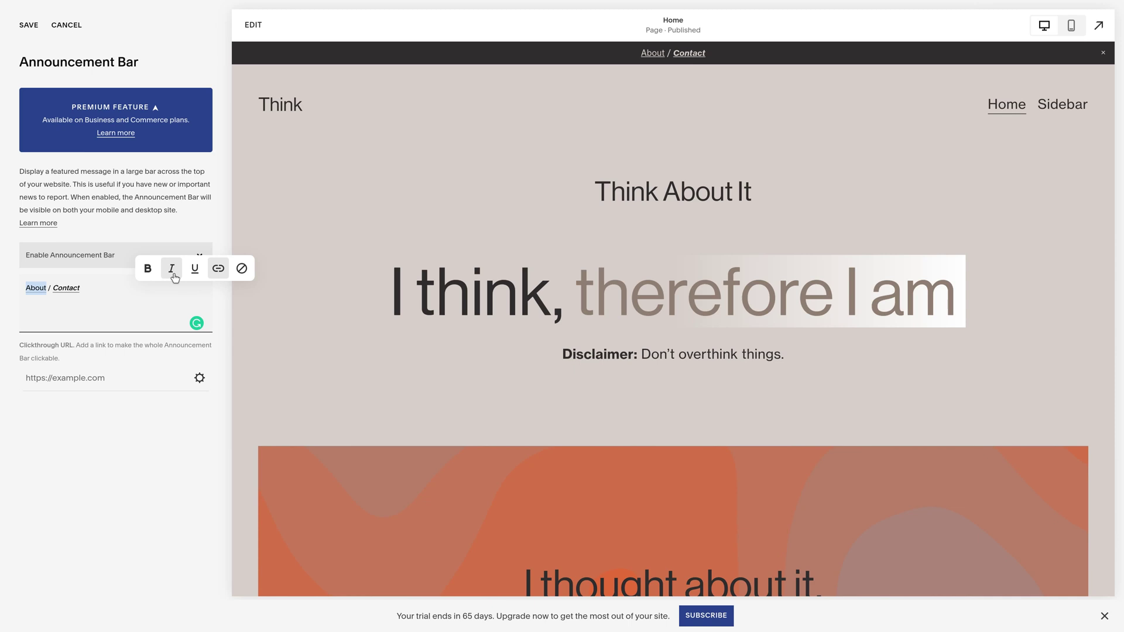
double_click(72, 287)
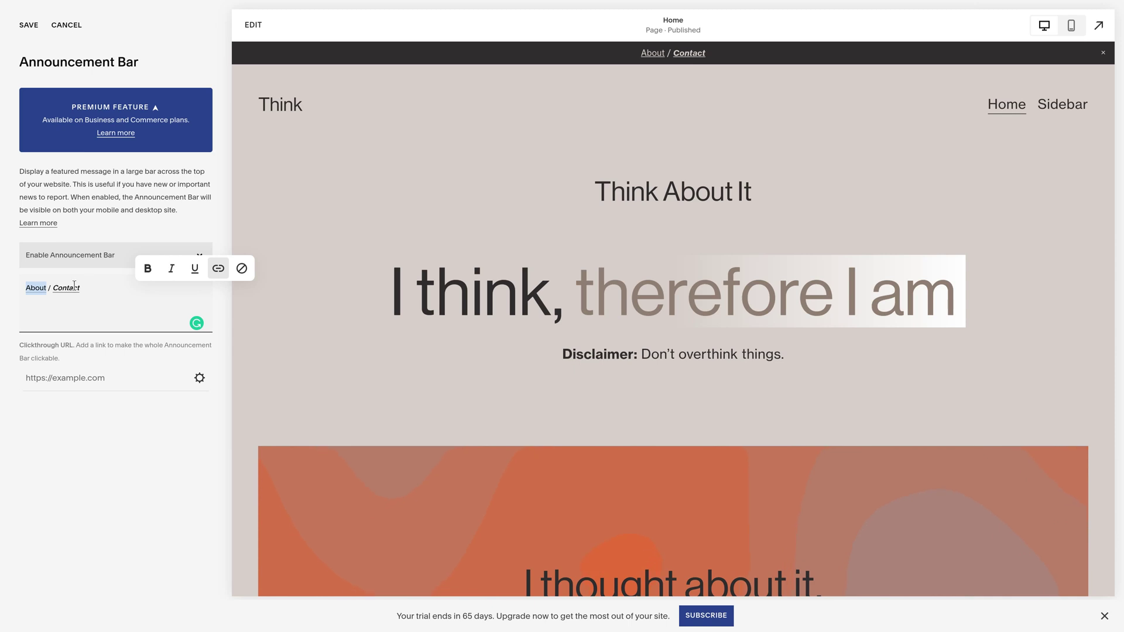
click(147, 269)
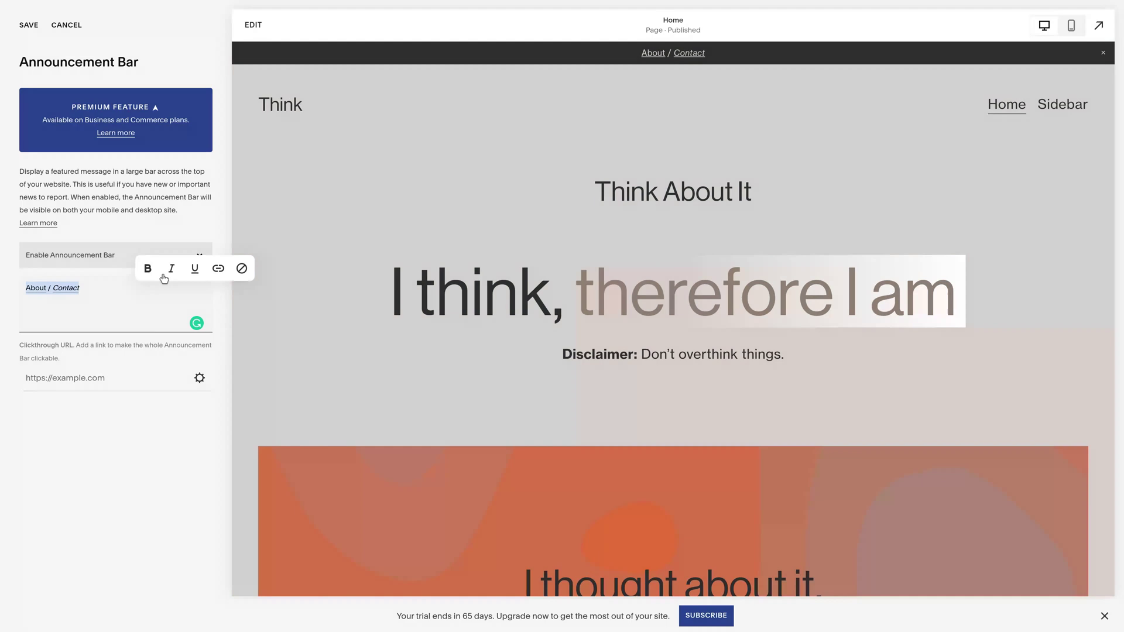
click(171, 269)
click(108, 303)
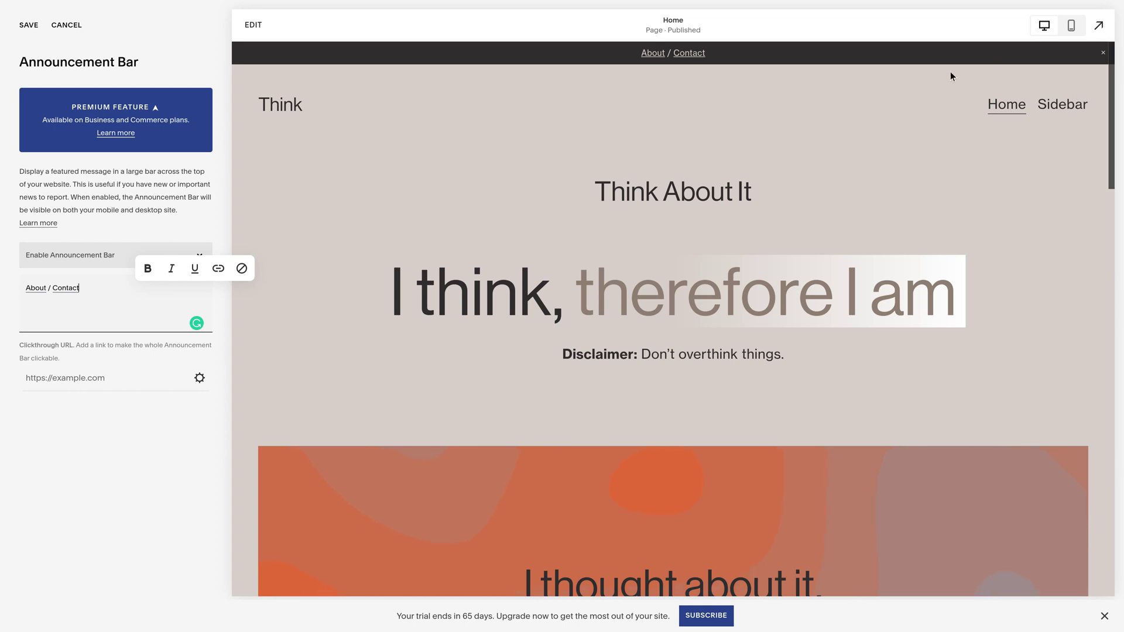
- Save the announcement bar and preview in Mobile View with the menu open, listing Home and Sidebar
click(29, 25)
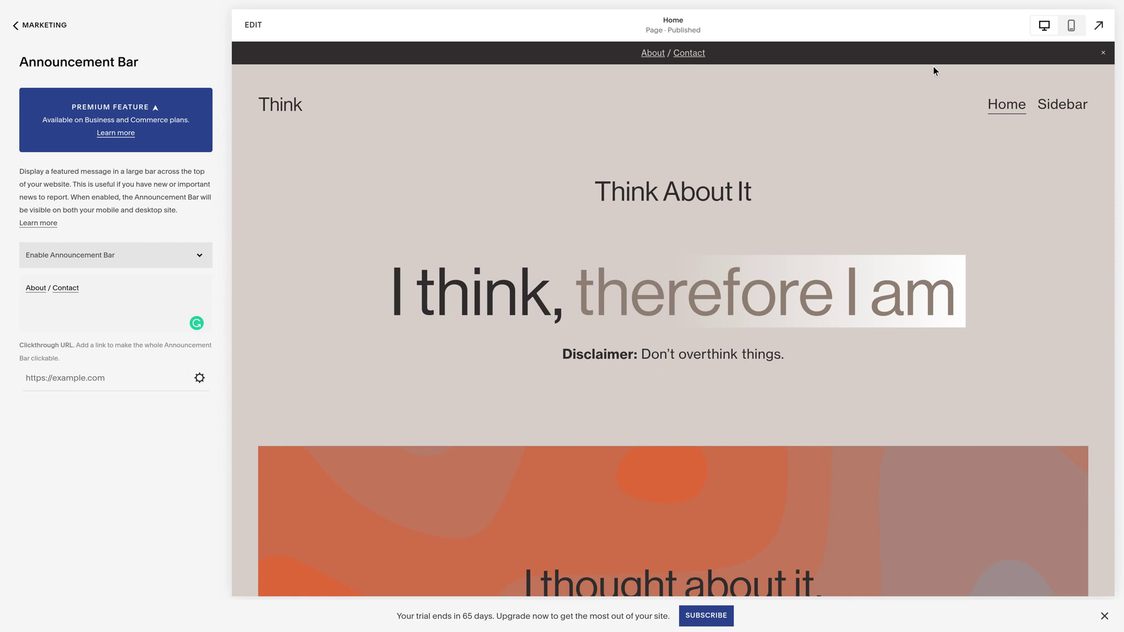
click(1070, 26)
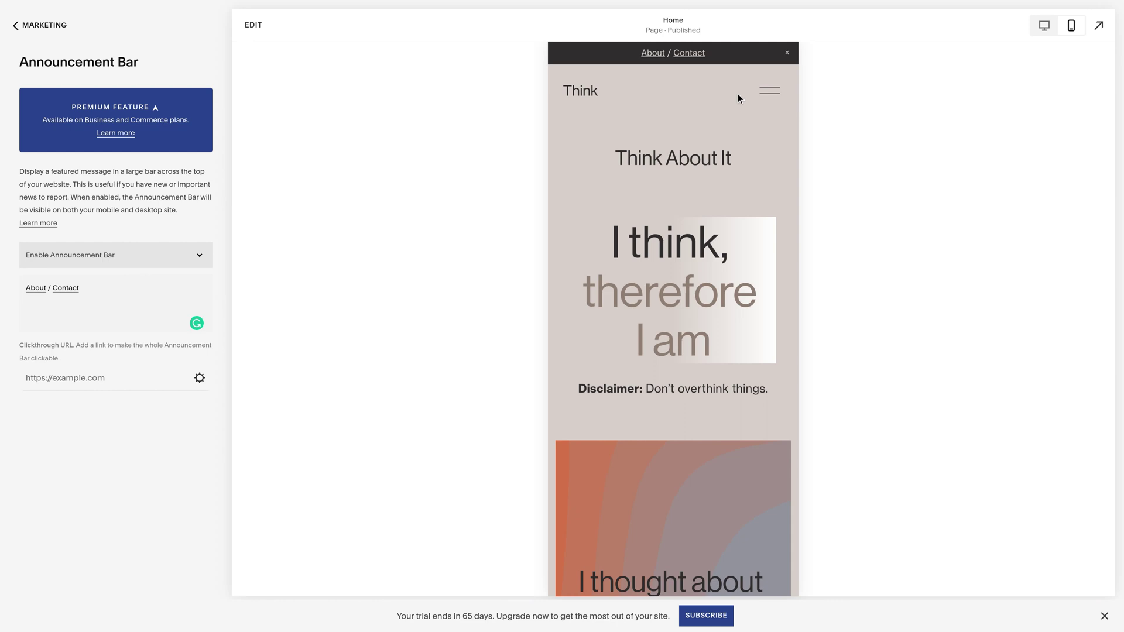
click(770, 92)
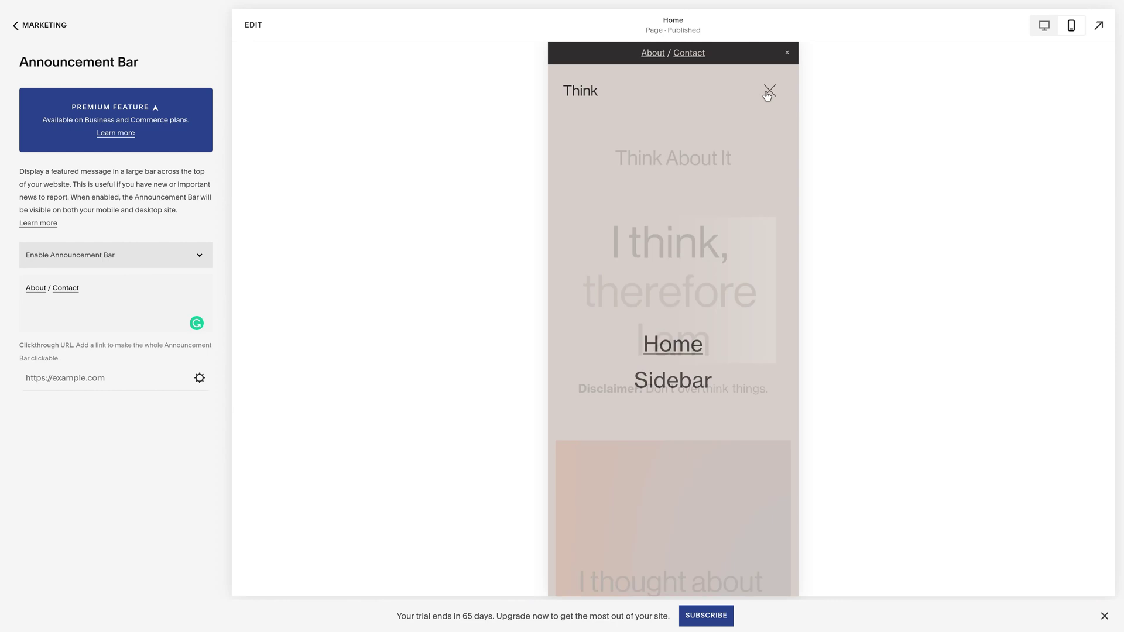